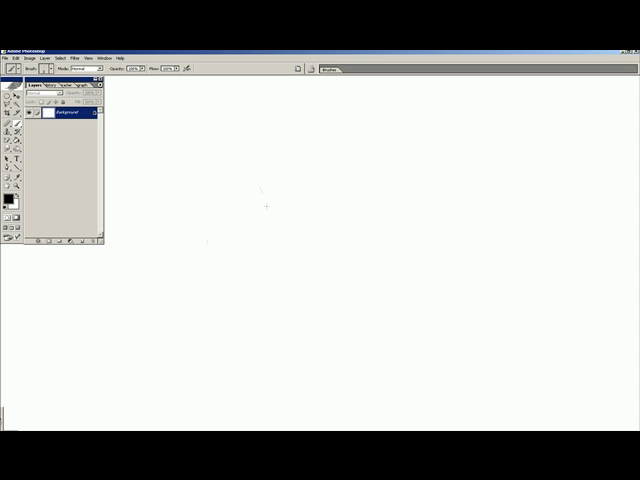
- Draw the rough head outline: left cheek, jaw curve, right side and top of skull
mouse_move(260, 190)
left_mouse_down()
mouse_move(282, 250)
mouse_move(320, 268)
left_mouse_up()
left_click_drag(284, 256, 340, 270)
mouse_move(300, 266)
left_mouse_down()
mouse_move(345, 265)
mouse_move(368, 230)
left_mouse_up()
mouse_move(350, 262)
left_mouse_down()
mouse_move(370, 228)
mouse_move(369, 203)
left_mouse_up()
mouse_move(262, 178)
left_mouse_down()
mouse_move(315, 137)
mouse_move(345, 140)
mouse_move(370, 222)
left_mouse_up()
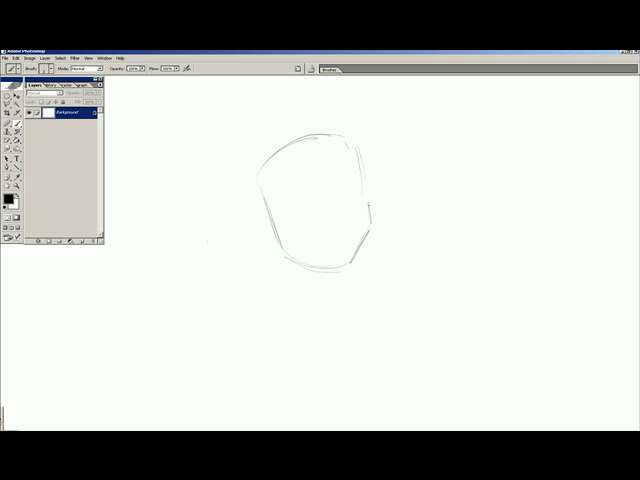
left_click_drag(358, 145, 368, 215)
- Add construction lines, the chin, a darker left brow ridge and the right eye arc
left_click_drag(295, 148, 305, 262)
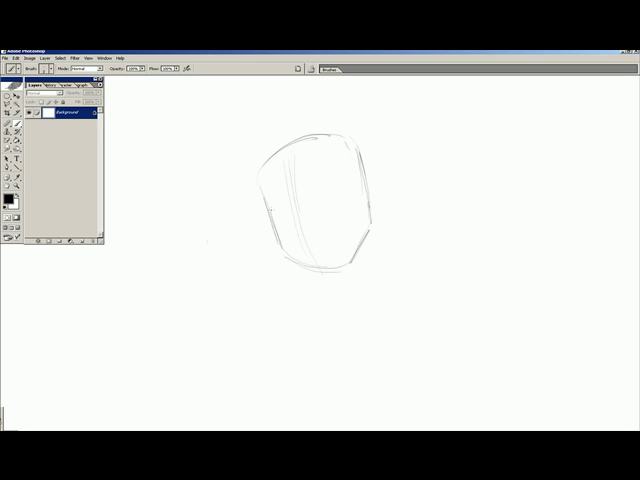
mouse_move(268, 208)
left_mouse_down()
mouse_move(365, 185)
mouse_move(360, 188)
left_mouse_up()
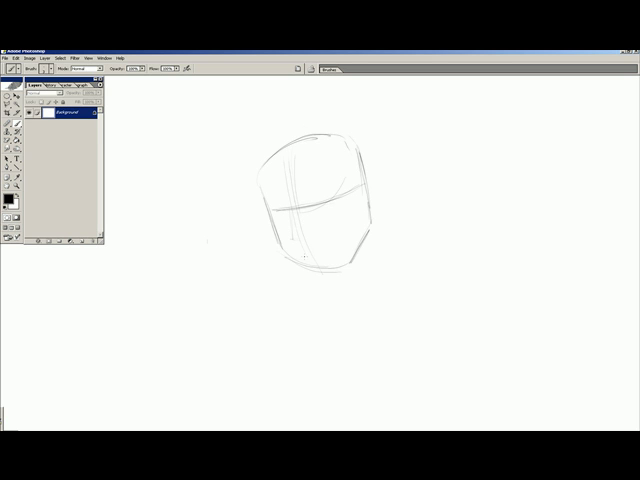
mouse_move(285, 255)
left_mouse_down()
mouse_move(295, 275)
mouse_move(350, 268)
left_mouse_up()
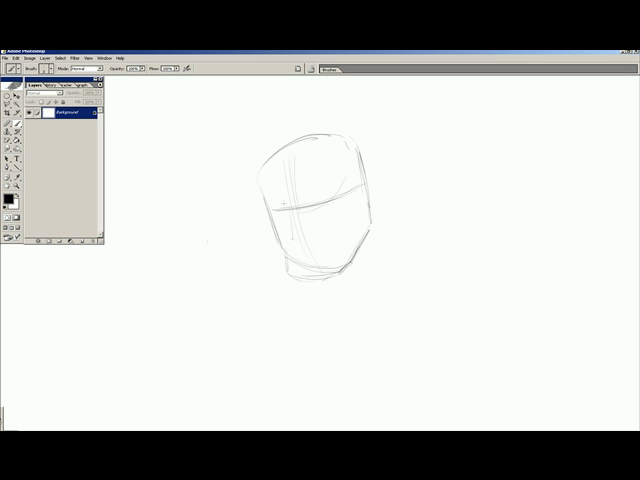
mouse_move(284, 204)
left_mouse_down()
mouse_move(266, 205)
mouse_move(258, 188)
mouse_move(255, 205)
left_mouse_up()
left_click_drag(305, 195, 338, 185)
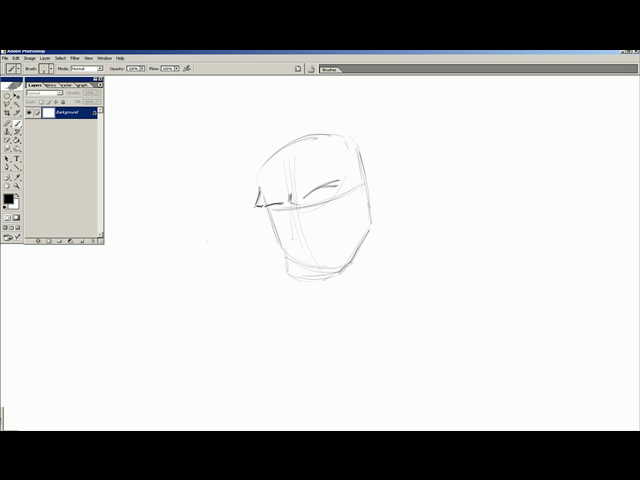
left_click_drag(318, 190, 344, 181)
- Erase the rough eye lines at full eraser strength and reshape the right eyebrow
key("w")
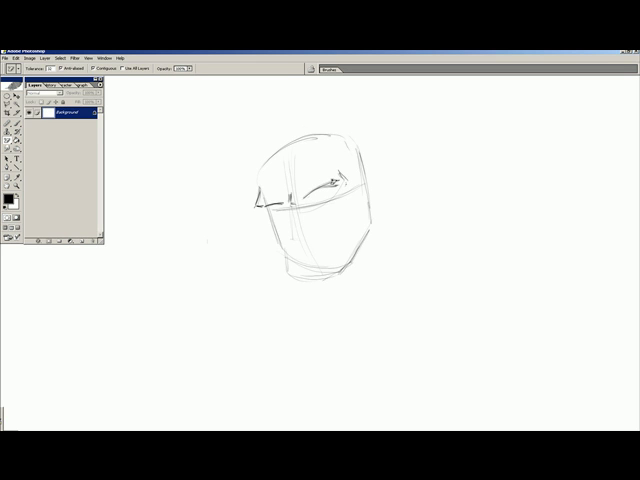
right_click(17, 141)
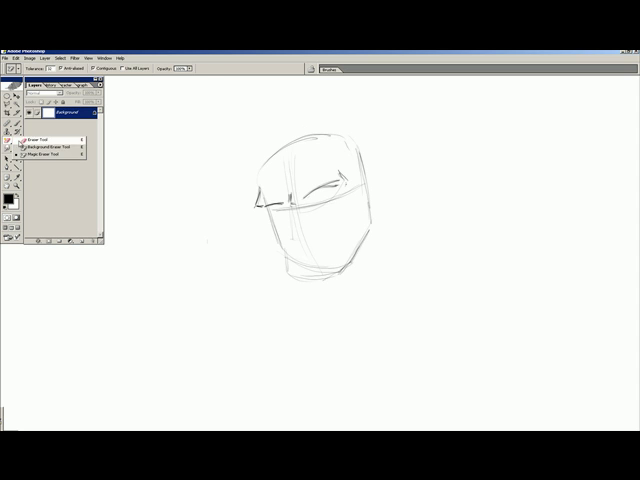
left_click(50, 139)
mouse_move(265, 150)
left_mouse_down()
mouse_move(290, 200)
mouse_move(300, 120)
mouse_move(325, 180)
mouse_move(310, 190)
mouse_move(336, 180)
left_mouse_up()
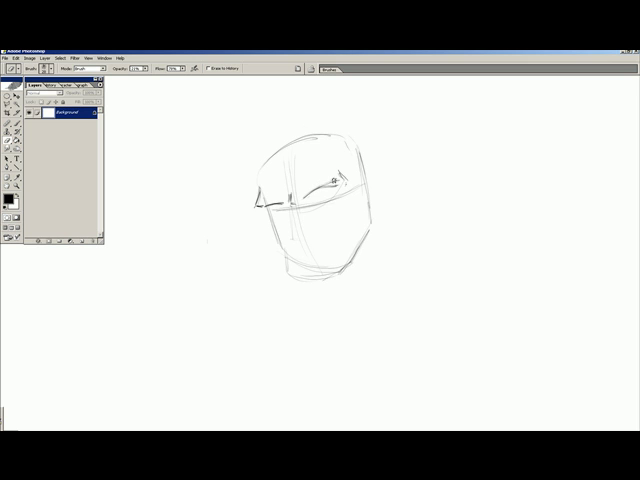
key("0")
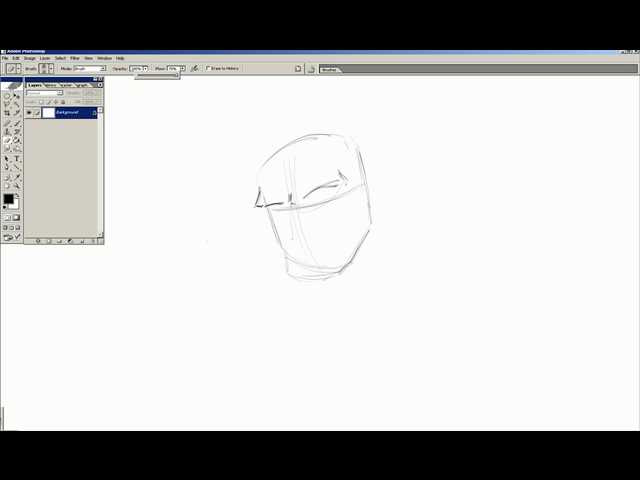
left_click_drag(345, 180, 300, 195)
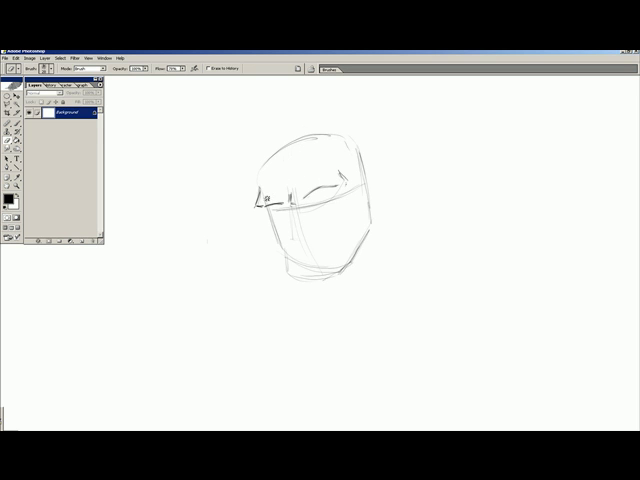
- Draw the right lid and left eye, redo the right eye darker, and add the nose base
key("b")
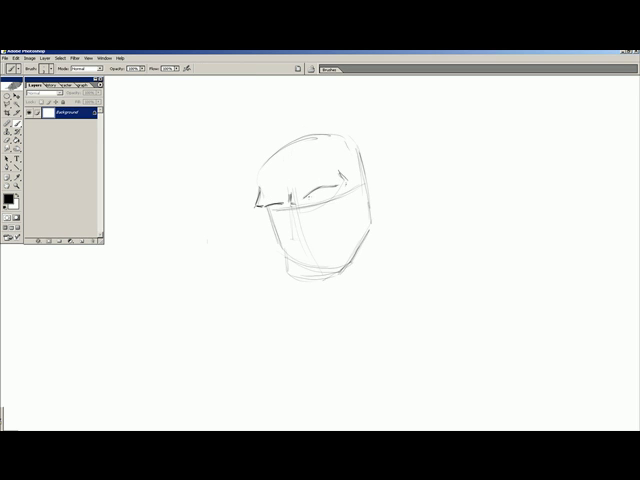
mouse_move(340, 192)
left_mouse_down()
mouse_move(325, 200)
mouse_move(334, 200)
left_mouse_up()
left_click_drag(272, 212, 288, 203)
key("e")
mouse_move(318, 200)
left_mouse_down()
mouse_move(332, 202)
mouse_move(323, 205)
left_mouse_up()
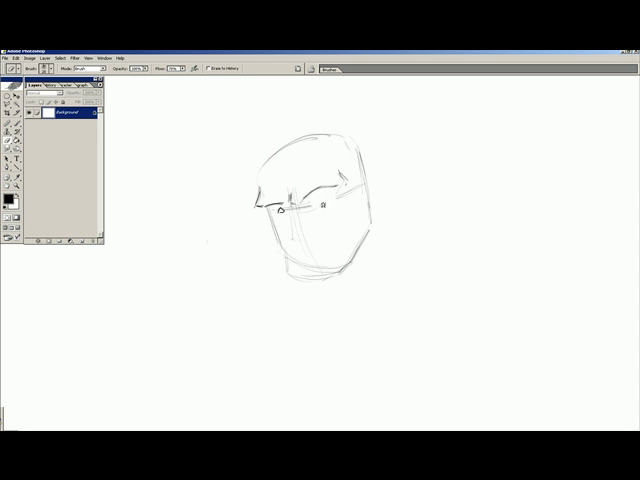
key("b")
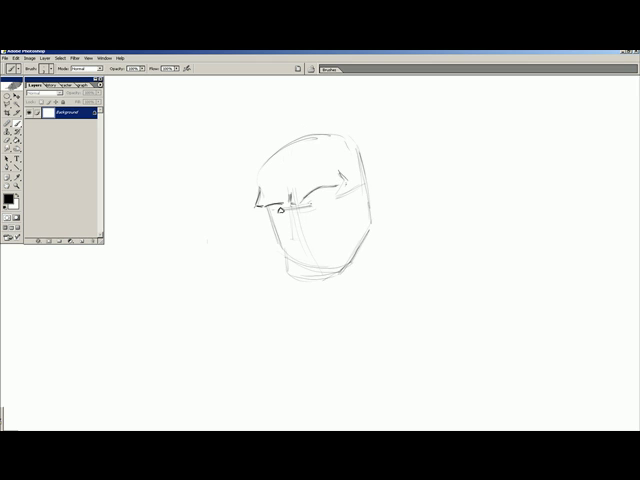
left_click_drag(312, 199, 329, 197)
left_click_drag(292, 244, 317, 237)
- Darken the jaw bottom and right jawline, erase faint chin lines, and firm the right cheek edge
mouse_move(270, 204)
left_mouse_down()
mouse_move(270, 222)
mouse_move(287, 256)
left_mouse_up()
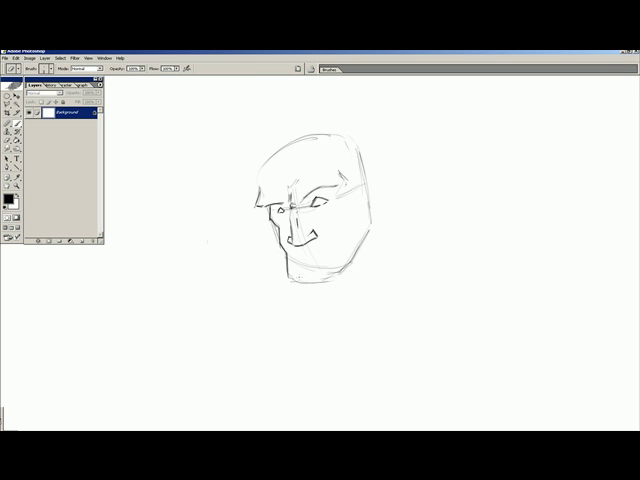
left_click_drag(296, 280, 337, 278)
key("e")
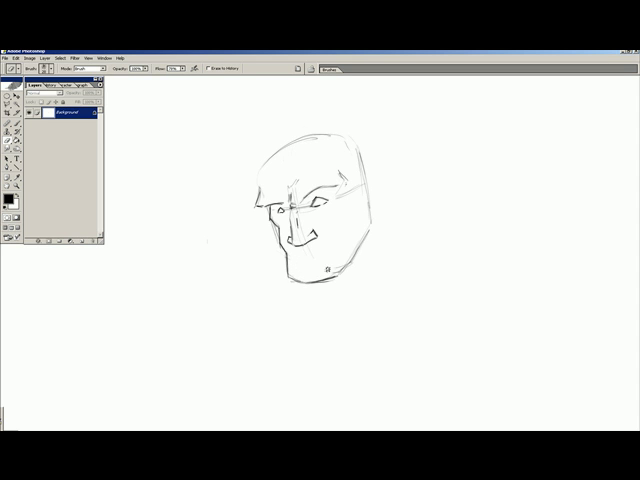
left_click_drag(294, 266, 331, 266)
key("b")
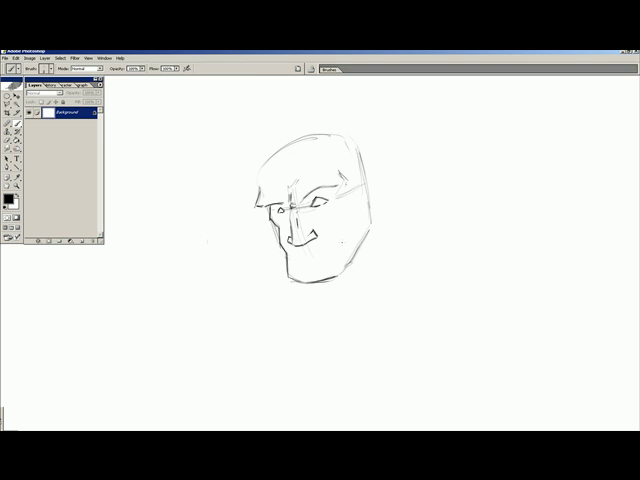
left_click_drag(365, 235, 345, 270)
left_click_drag(362, 198, 370, 222)
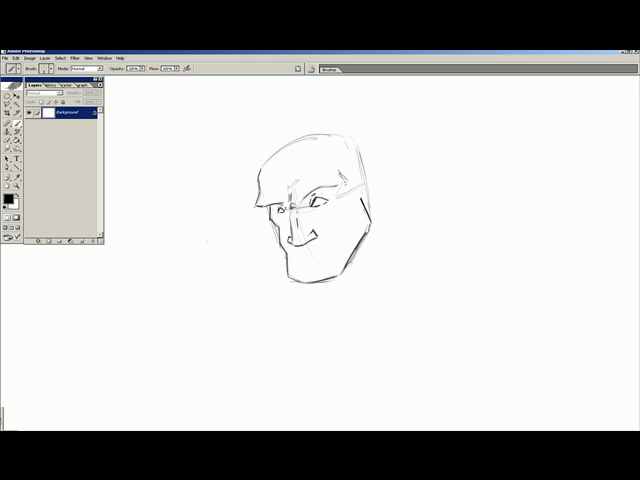
- Erase the stray marks near the left eye, then return to the Brush
key("e")
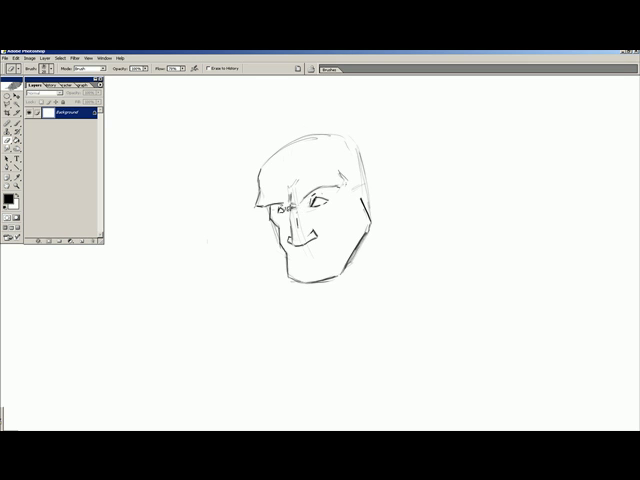
left_click_drag(288, 206, 284, 209)
key("b")
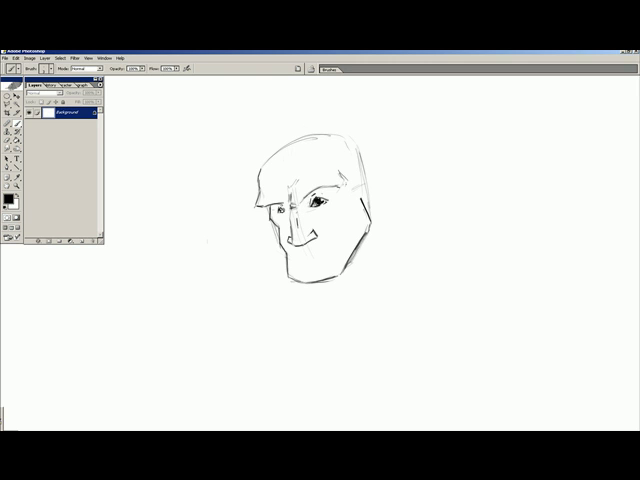
- Redraw the eyebrow above the right eye, erasing the rejected brow strokes
key("e")
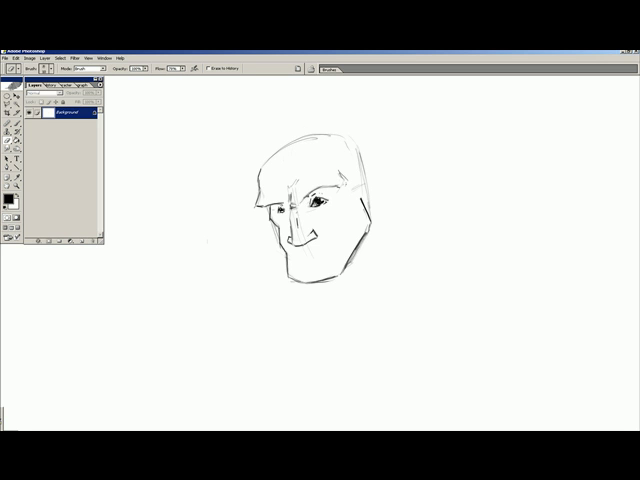
mouse_move(314, 186)
left_mouse_down()
mouse_move(308, 198)
mouse_move(340, 185)
left_mouse_up()
key("b")
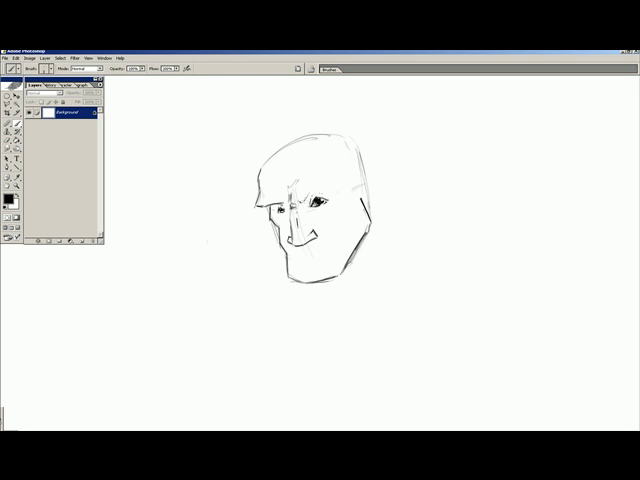
mouse_move(314, 188)
left_mouse_down()
mouse_move(328, 172)
mouse_move(342, 176)
left_mouse_up()
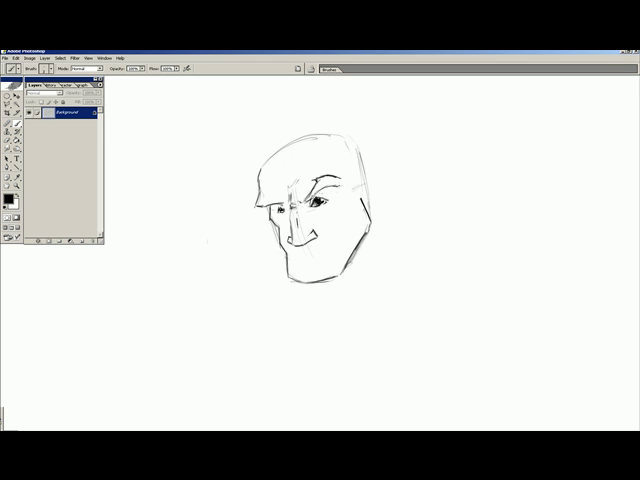
left_click_drag(337, 184, 345, 187)
key("e")
mouse_move(340, 182)
left_mouse_down()
mouse_move(318, 180)
mouse_move(338, 186)
left_mouse_up()
key("b")
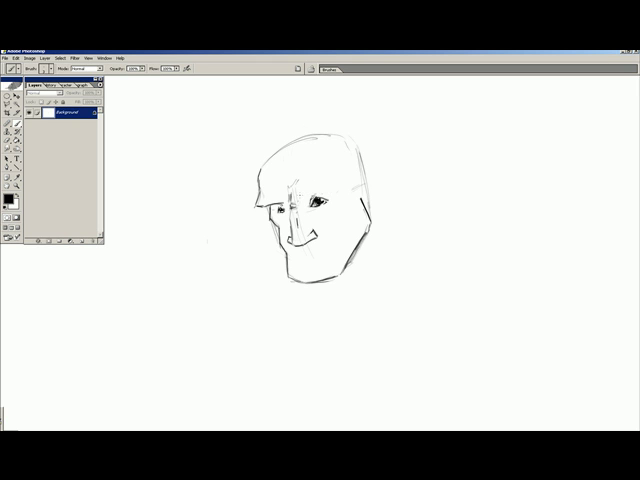
left_click_drag(305, 192, 330, 190)
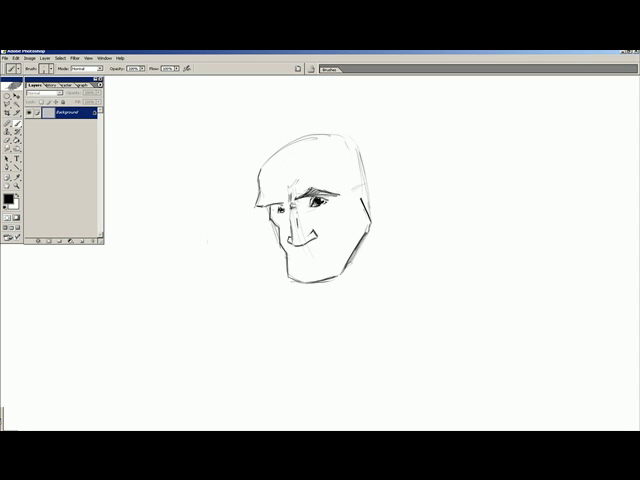
- Place and remove a small forehead mark, and toggle the Brushes palette with F5
mouse_move(319, 158)
left_mouse_down()
mouse_move(323, 153)
mouse_move(325, 160)
left_mouse_up()
key("e")
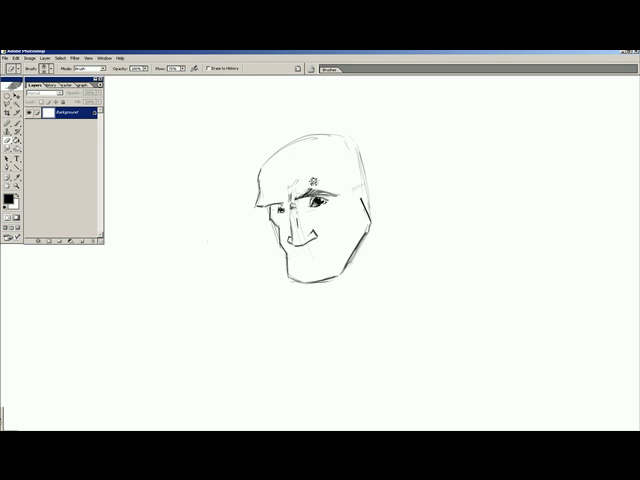
key("b")
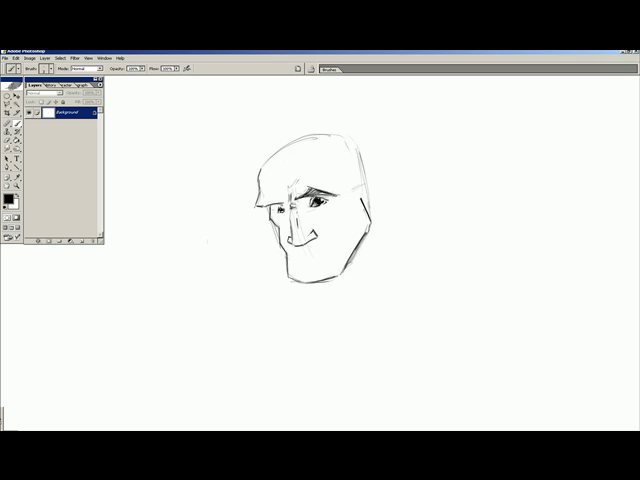
key("F5")
key("w")
key("b")
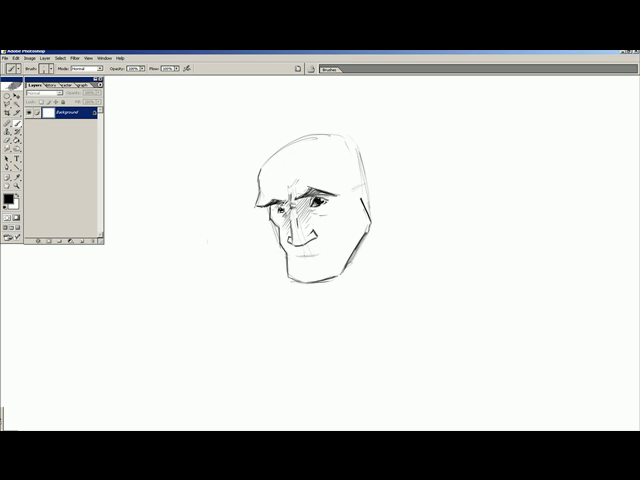
- Draw the mouth line below the nose and a small lip mark, then undo the last stroke
left_click_drag(299, 255, 326, 250)
key("e")
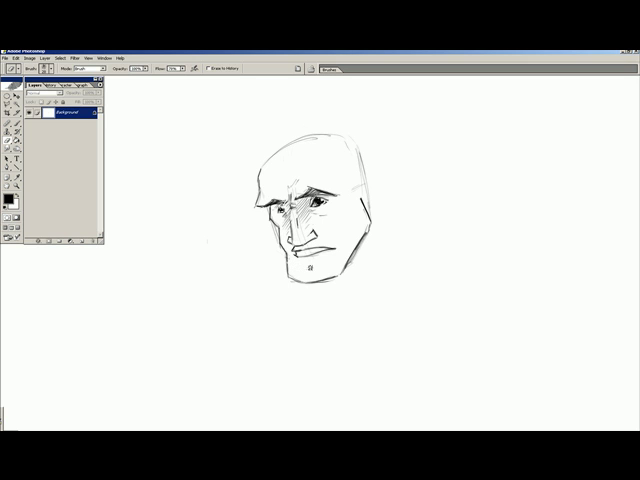
key("b")
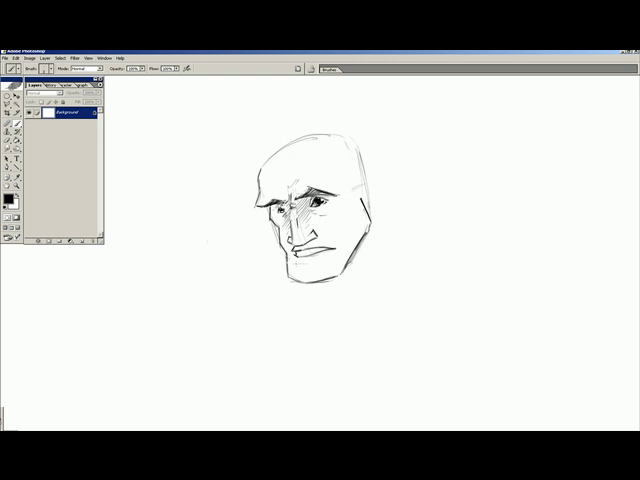
left_click_drag(296, 263, 311, 264)
key("ctrl+z")
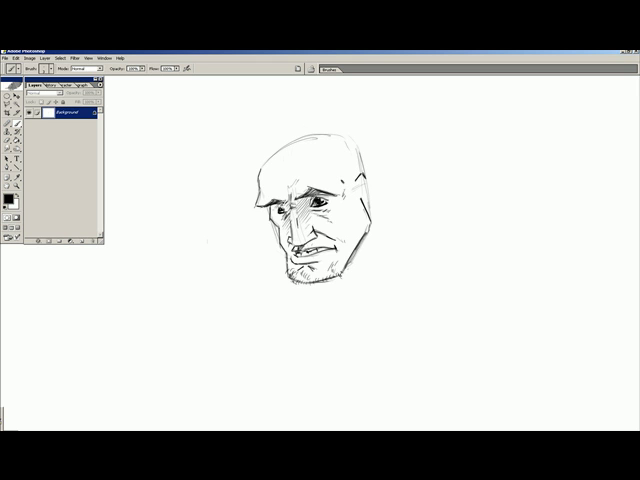
- Start the ear with a short stroke at the head's right edge, toggling Eraser and Brush
left_click_drag(358, 174, 362, 182)
key("e")
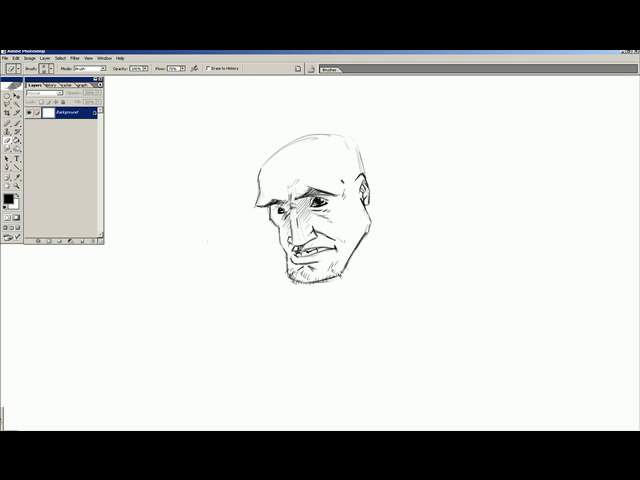
key("b")
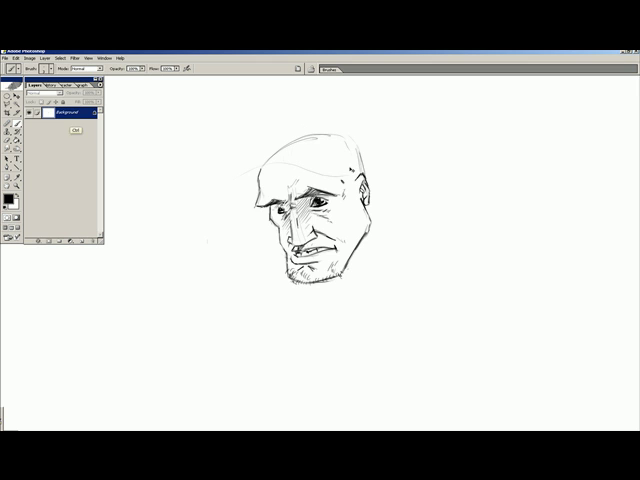
- Draw the curved cap brim left of the forehead and erase a small mark on it
left_click_drag(258, 172, 220, 200)
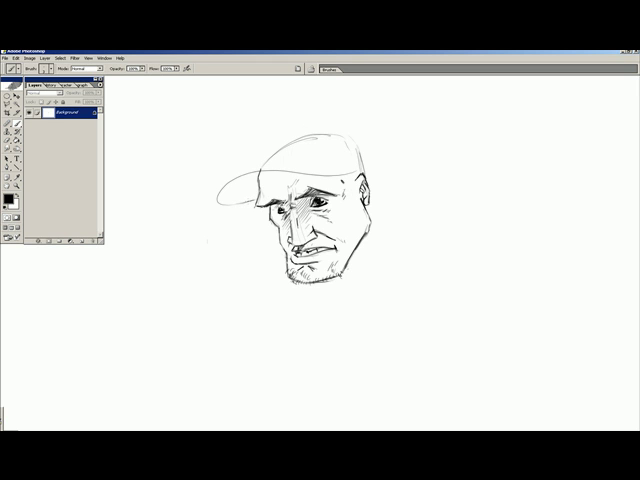
left_click_drag(274, 158, 237, 174)
mouse_move(262, 161)
left_mouse_down()
mouse_move(247, 168)
mouse_move(327, 154)
left_mouse_up()
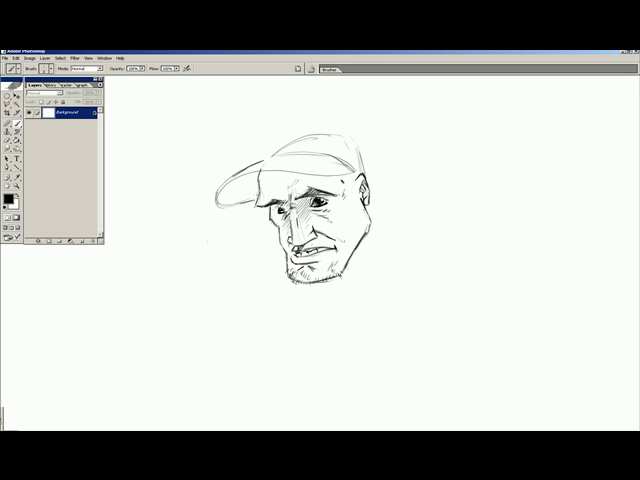
key("e")
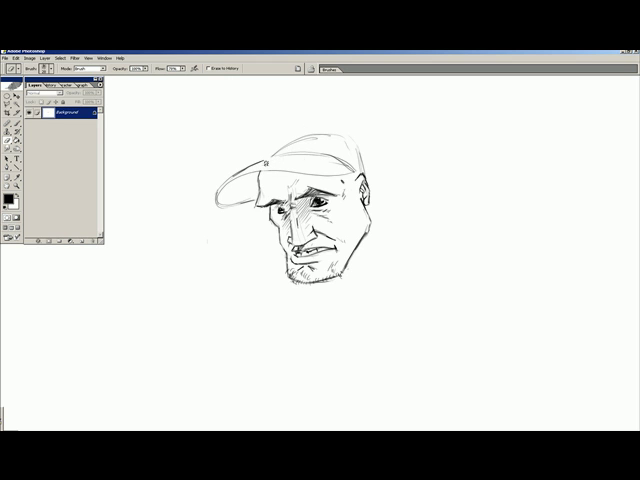
left_click(326, 164)
key("b")
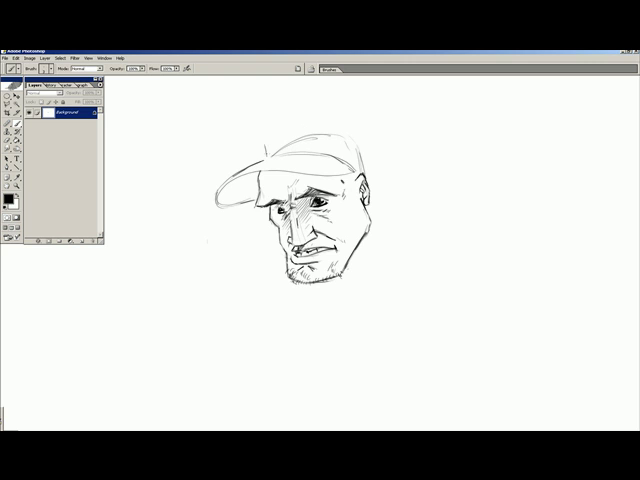
- Sketch the cap's crown arc and erase its overshooting right end
mouse_move(265, 150)
left_mouse_down()
mouse_move(280, 130)
mouse_move(333, 118)
left_mouse_up()
key("e")
mouse_move(330, 118)
left_mouse_down()
mouse_move(288, 126)
mouse_move(355, 121)
left_mouse_up()
key("b")
left_click(338, 141)
key("e")
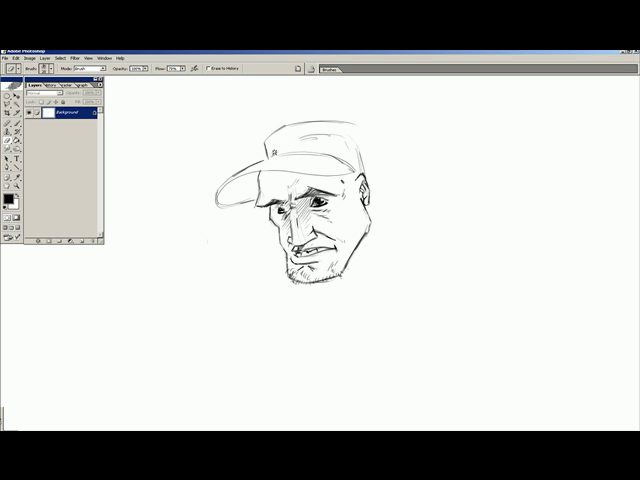
left_click_drag(355, 125, 362, 165)
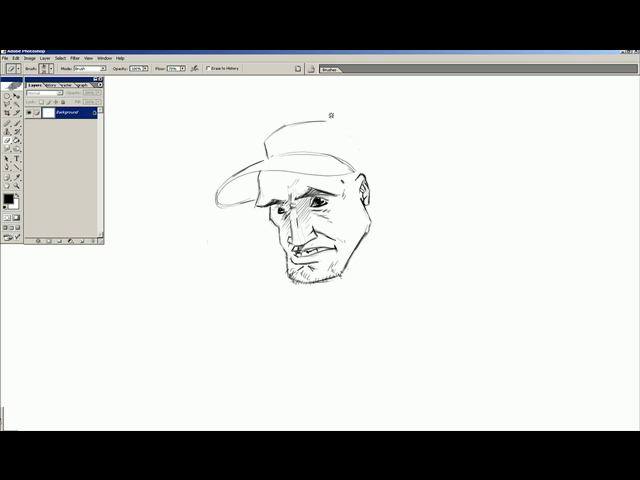
key("b")
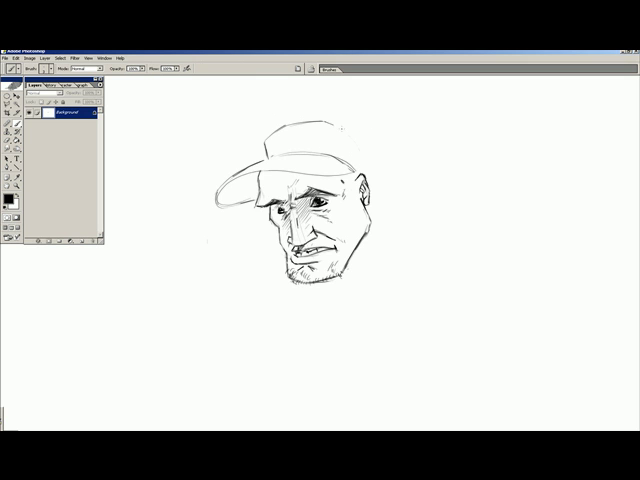
- Extend the cap top down to the right, finish the brim's right end, and add a crown seam
left_click_drag(330, 124, 370, 150)
mouse_move(372, 166)
left_mouse_down()
mouse_move(367, 178)
mouse_move(371, 160)
left_mouse_up()
left_click_drag(288, 133, 289, 143)
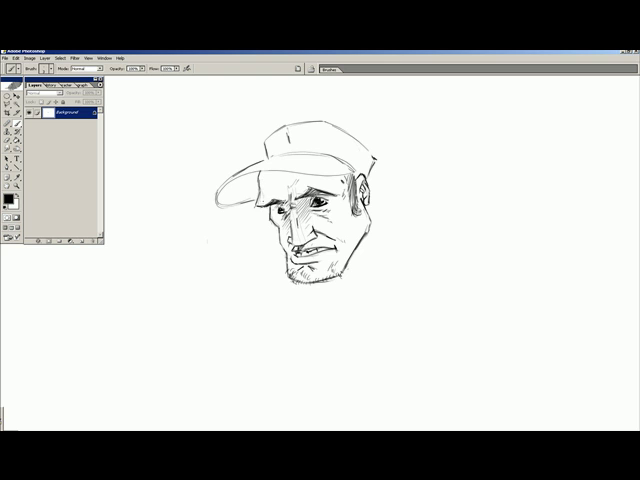
- Add dark strokes beneath the brim, then revert them by selecting an earlier History state
left_click_drag(260, 175, 266, 190)
left_click_drag(255, 173, 266, 186)
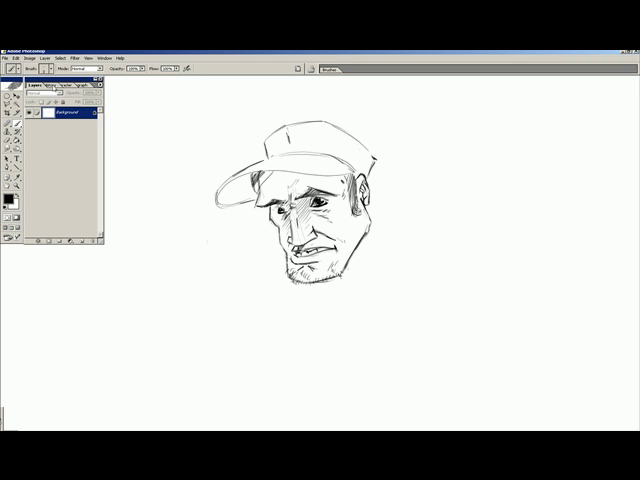
left_click(50, 85)
scroll(94, 161, "down", 3)
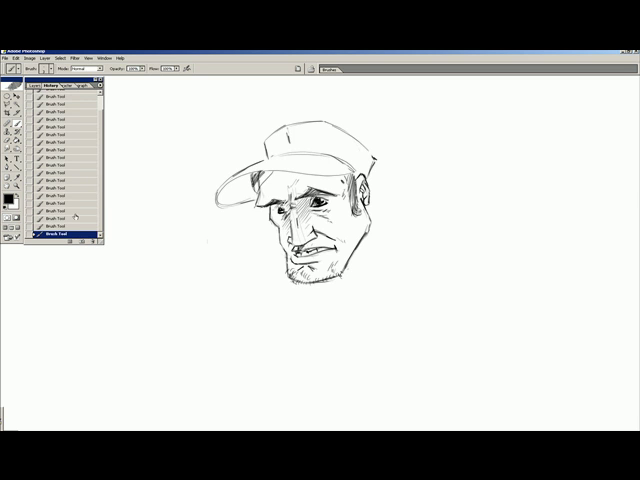
left_click(75, 186)
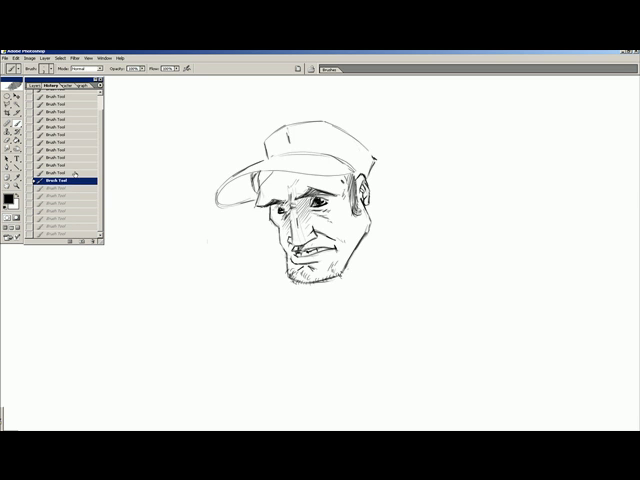
left_click(77, 165)
left_click(55, 135)
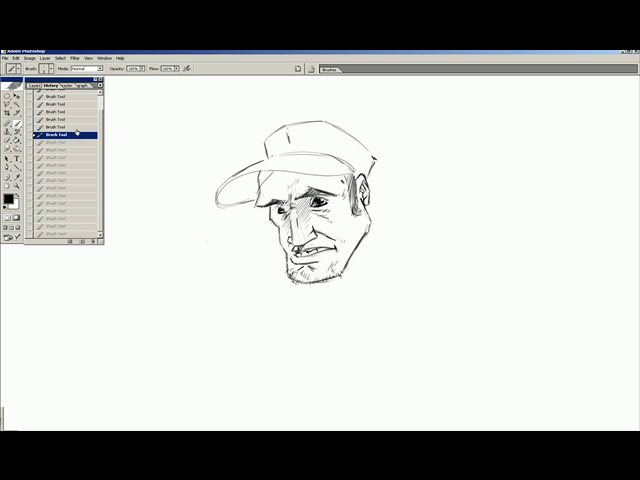
left_click(33, 85)
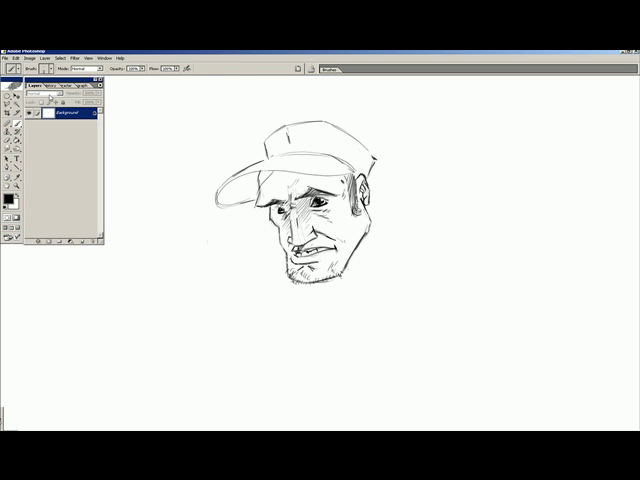
key("e")
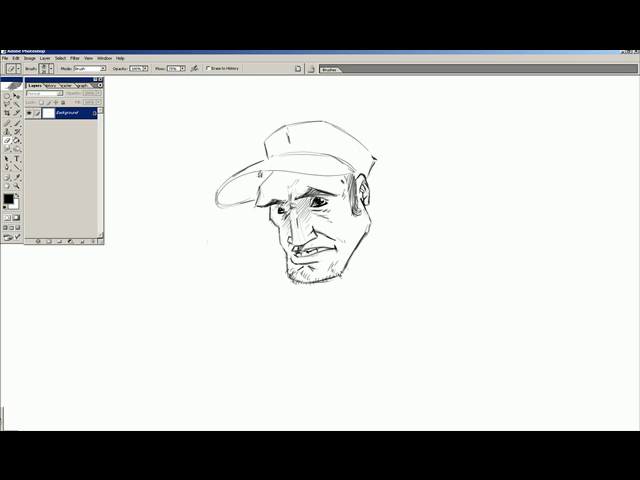
- Hatch the shadow under the cap brim, darken a line on the cap, and pan the view
key("b")
left_click_drag(254, 172, 260, 186)
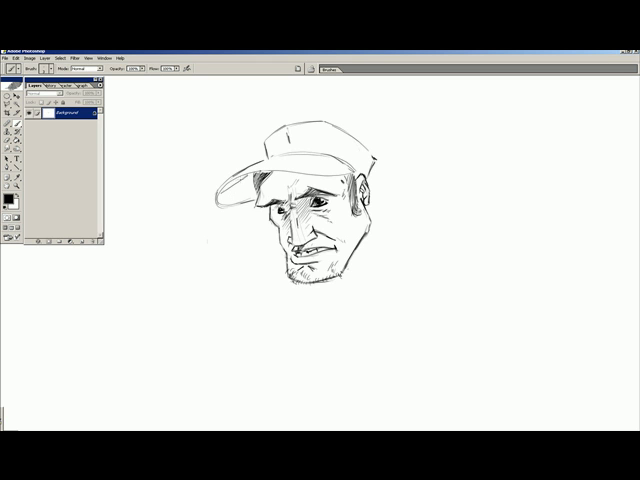
left_click_drag(222, 180, 250, 200)
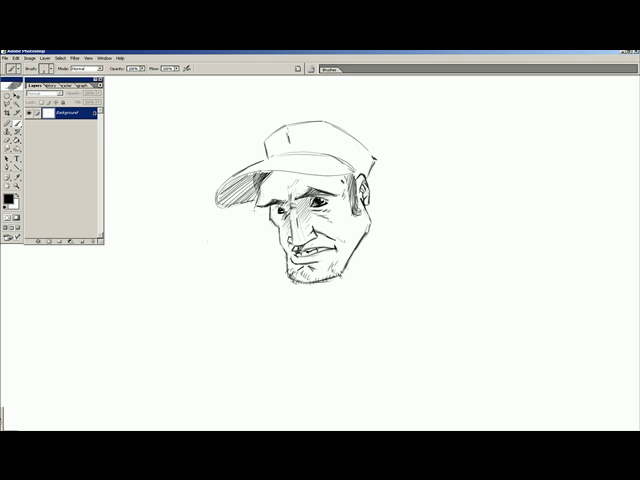
key("e")
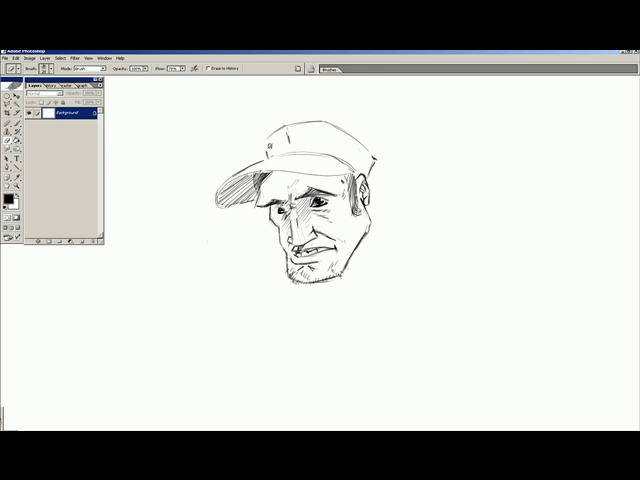
key("b")
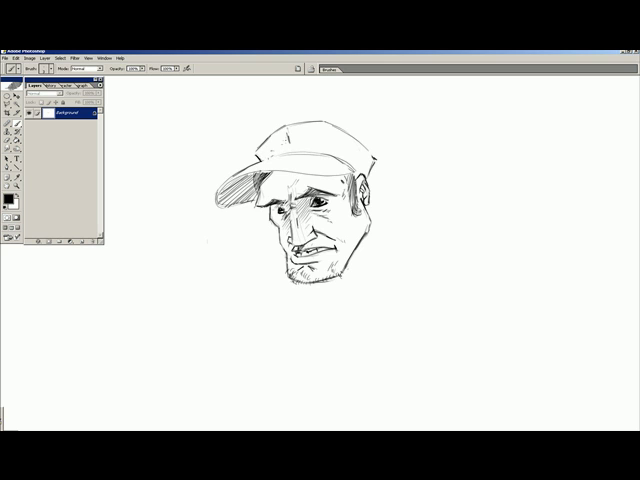
left_click_drag(306, 150, 339, 146)
left_click_drag(320, 220, 311, 212)
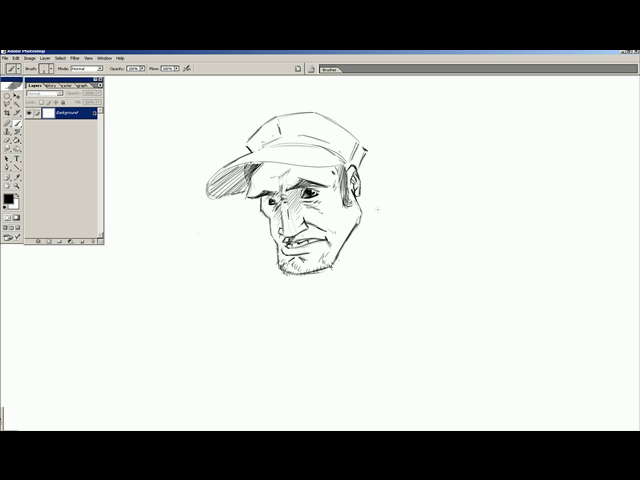
- Draw the neck line behind the ear, the collar, and both broad sloping shoulders
left_click_drag(362, 198, 386, 238)
left_click_drag(364, 203, 390, 242)
left_click_drag(368, 210, 388, 248)
left_click_drag(310, 292, 352, 280)
left_click_drag(385, 220, 475, 248)
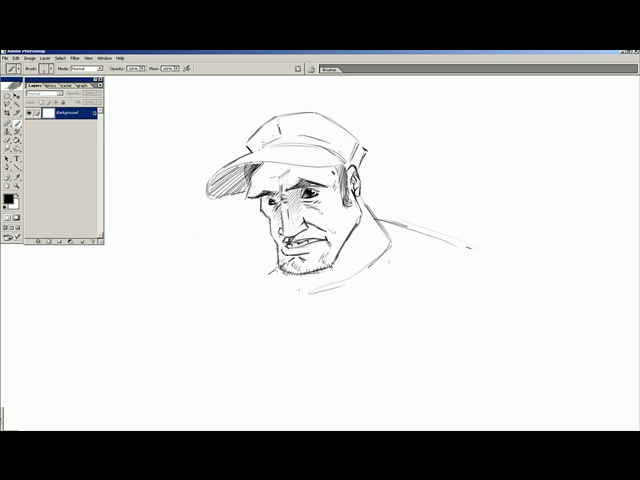
left_click_drag(290, 287, 303, 291)
left_click_drag(275, 245, 237, 268)
left_click_drag(207, 286, 190, 294)
left_click_drag(255, 250, 200, 300)
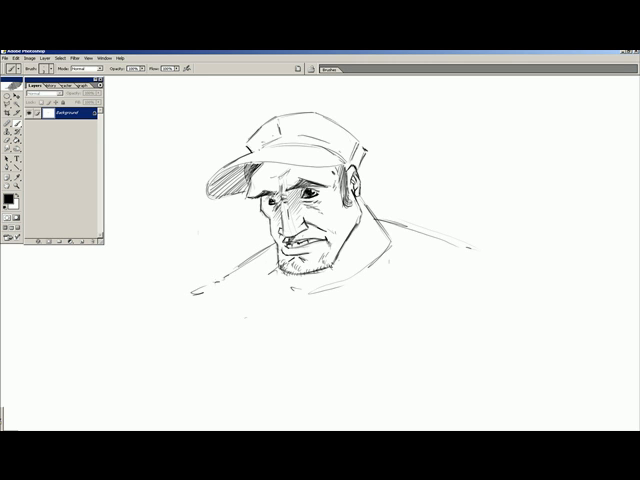
left_click_drag(250, 265, 220, 310)
- Cover the chest below the face with long diagonal hatching strokes
left_click_drag(410, 262, 230, 300)
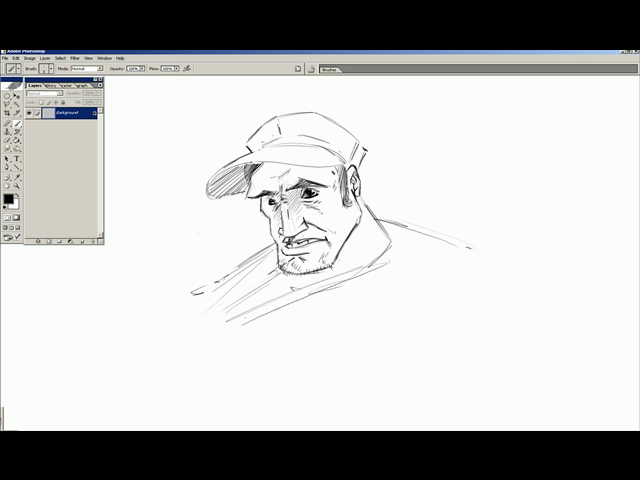
left_click_drag(435, 272, 240, 320)
left_click_drag(390, 292, 260, 335)
left_click_drag(400, 310, 290, 355)
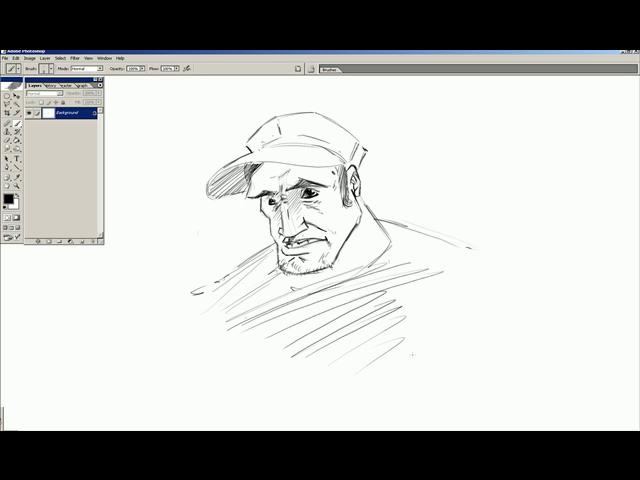
left_click_drag(395, 312, 300, 352)
left_click_drag(405, 330, 350, 365)
left_click_drag(420, 350, 408, 375)
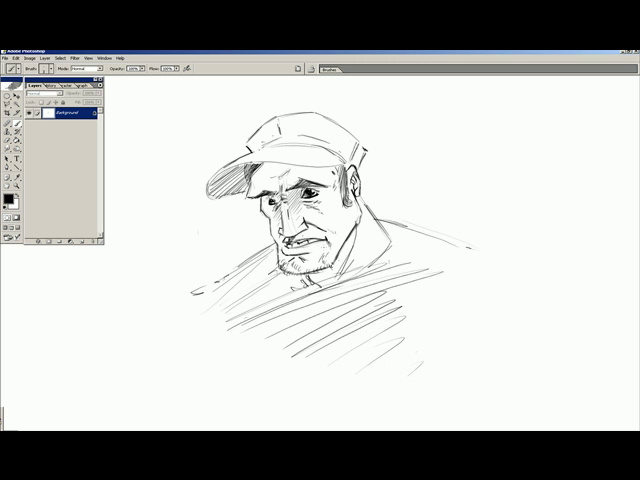
key("ctrl+minus")
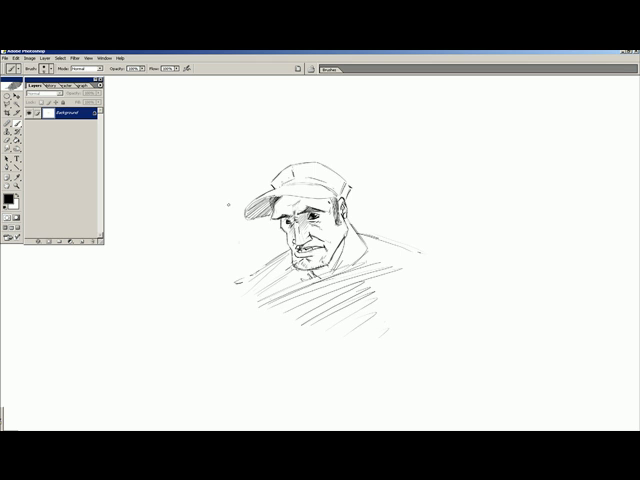
- Sketch and darken the left, top, right and lower edges of a rough tilted frame
left_click_drag(215, 162, 240, 258)
mouse_move(212, 158)
left_mouse_down()
mouse_move(395, 106)
mouse_move(408, 238)
left_mouse_up()
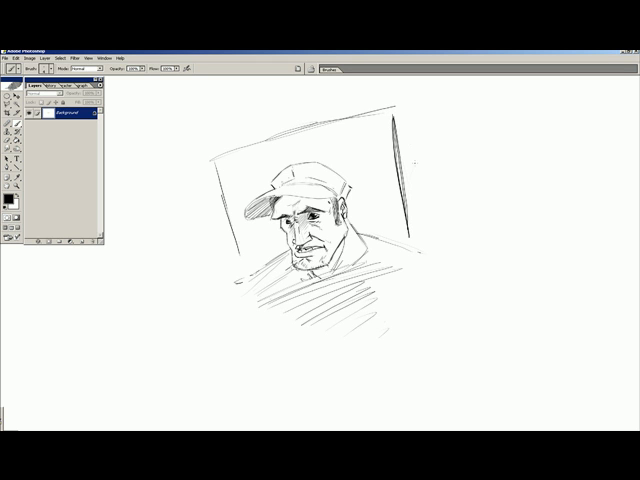
mouse_move(378, 110)
left_mouse_down()
mouse_move(200, 165)
mouse_move(245, 275)
left_mouse_up()
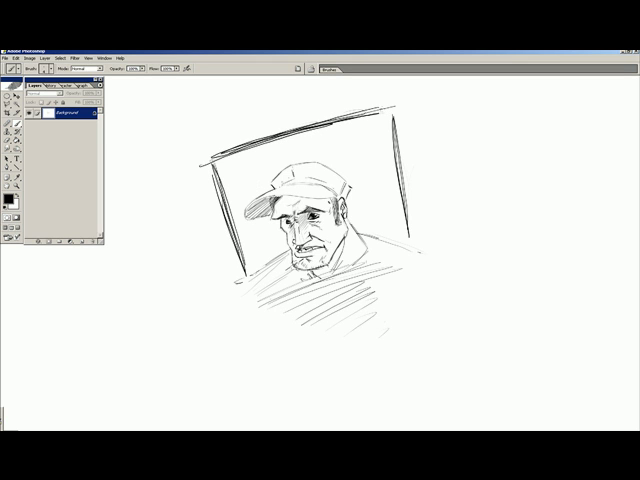
left_click_drag(383, 110, 390, 185)
left_click_drag(285, 253, 235, 283)
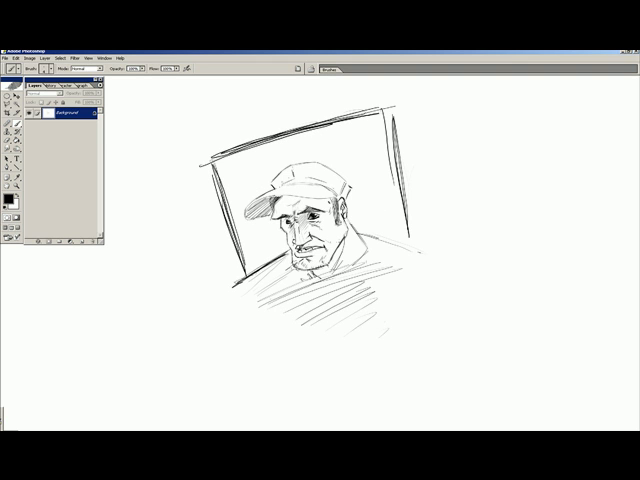
left_click_drag(358, 234, 410, 250)
key("ctrl+plus")
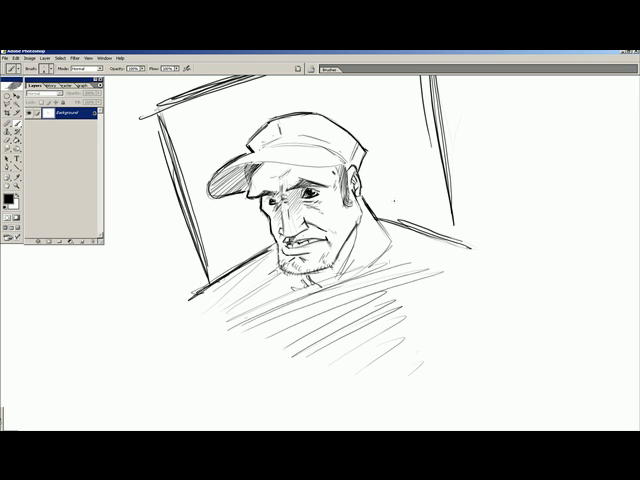
- Paint grey behind the head across the frame's top-left, top and upper-right background
left_click_drag(300, 200, 318, 260)
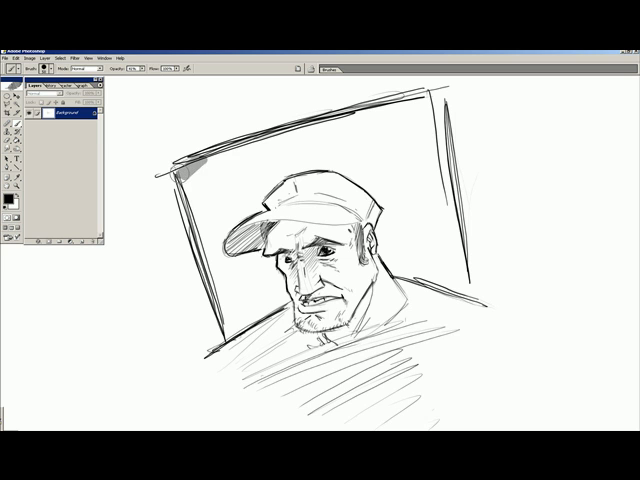
mouse_move(200, 162)
left_mouse_down()
mouse_move(217, 210)
mouse_move(225, 300)
mouse_move(250, 320)
left_mouse_up()
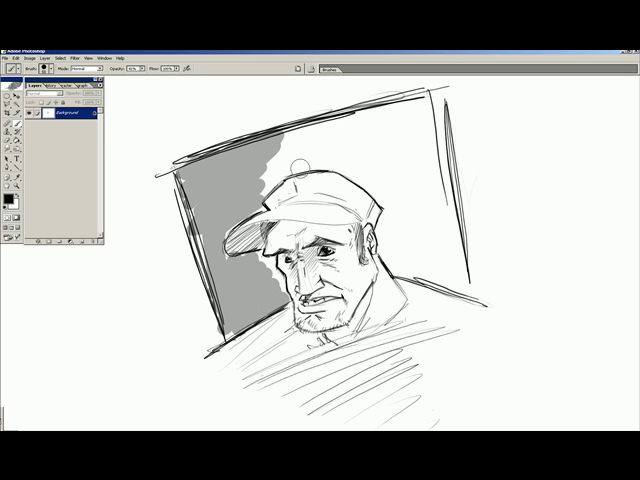
mouse_move(245, 175)
left_mouse_down()
mouse_move(280, 150)
mouse_move(390, 115)
left_mouse_up()
mouse_move(341, 138)
left_mouse_down()
mouse_move(424, 217)
mouse_move(460, 280)
left_mouse_up()
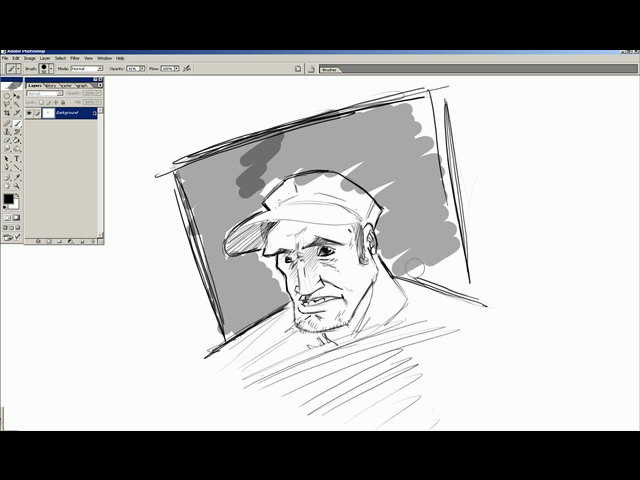
key("e")
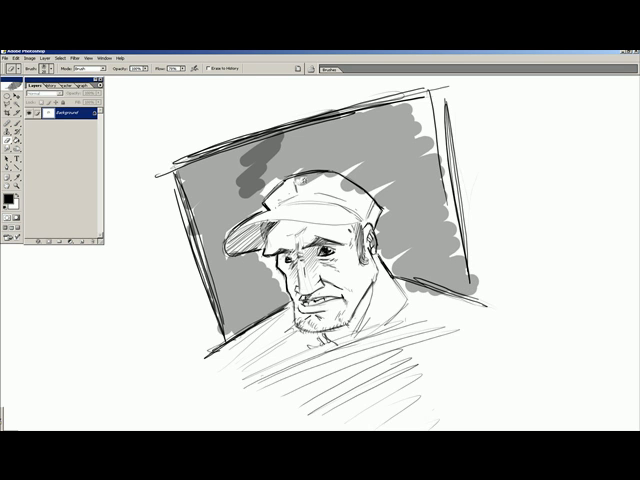